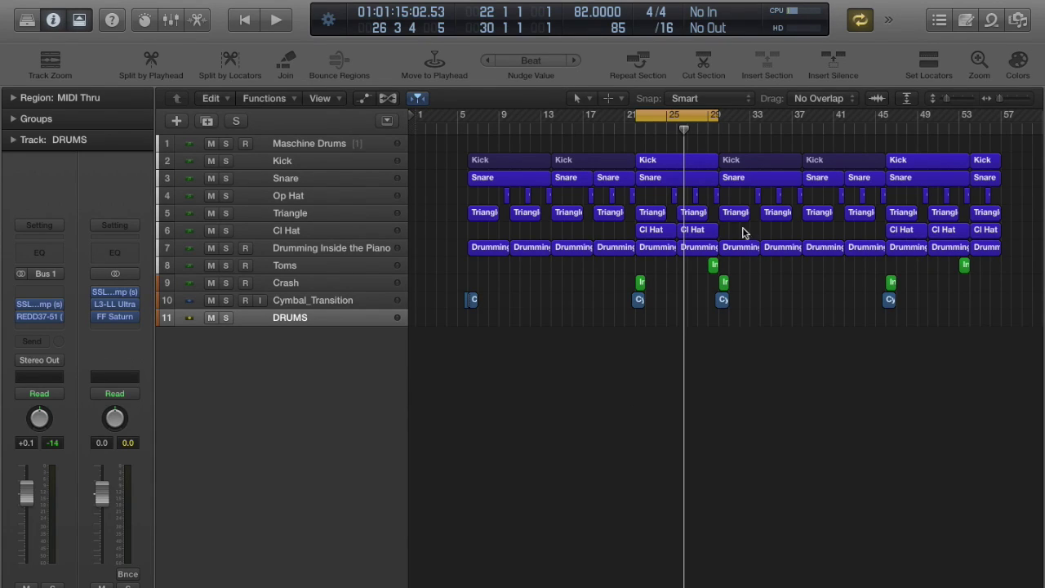
- Drag a marquee across both Cl Hat regions at bars 21–29
left_click_drag(744, 234, 671, 227)
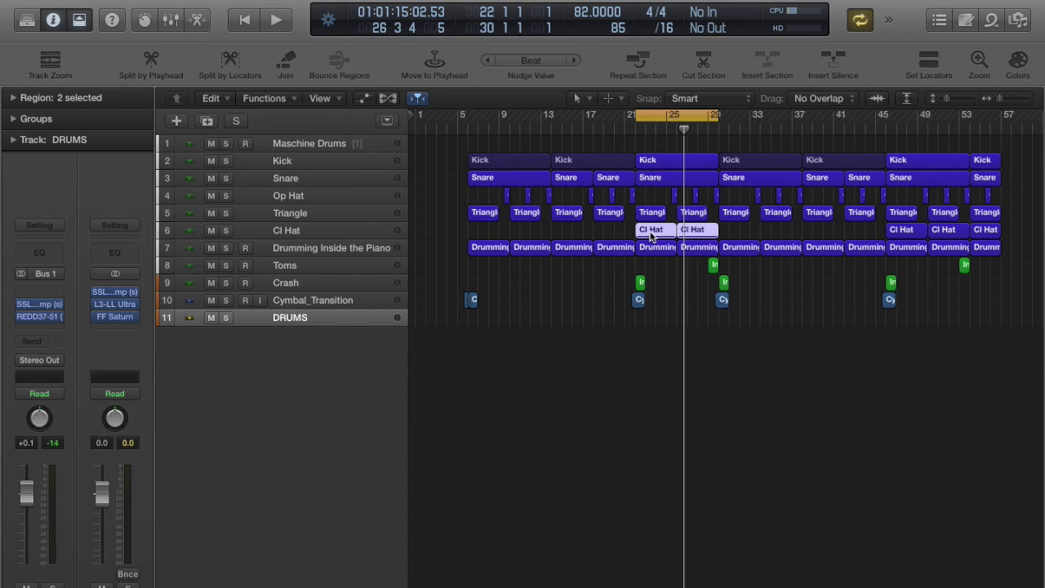
double_click(650, 232)
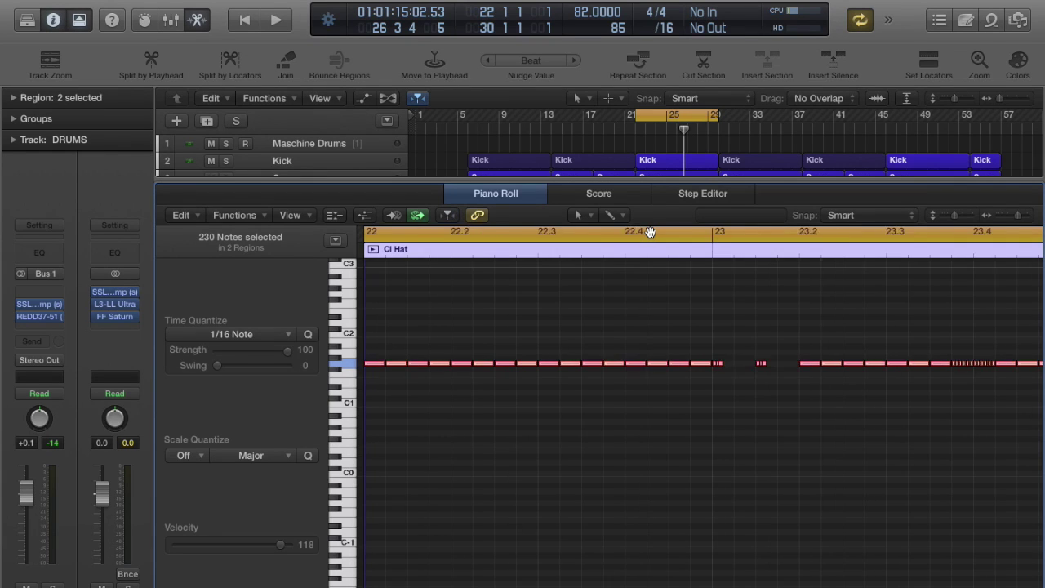
key("super+Right")
key("super+Right")
key("super+Right")
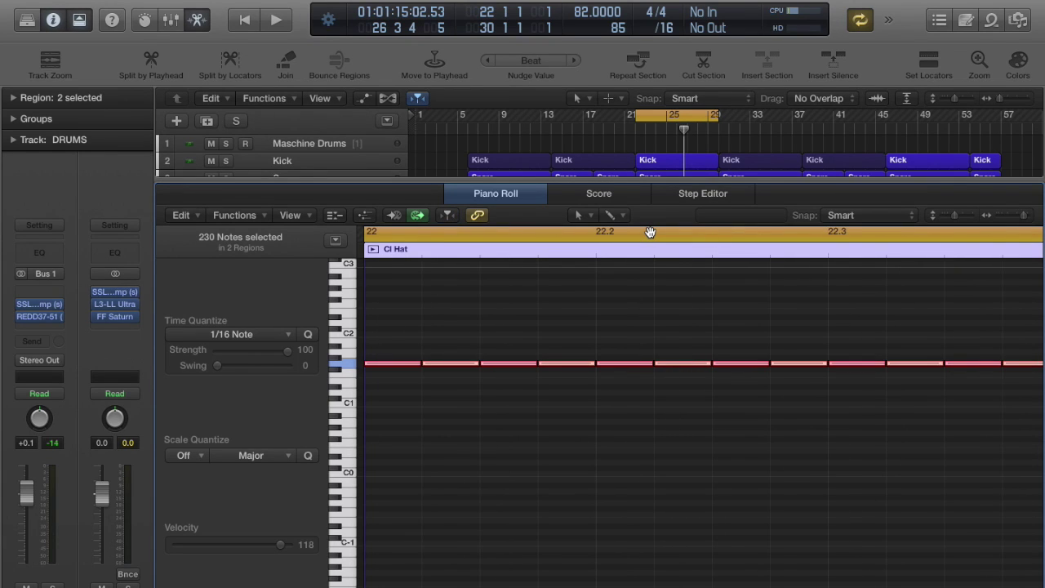
key("space")
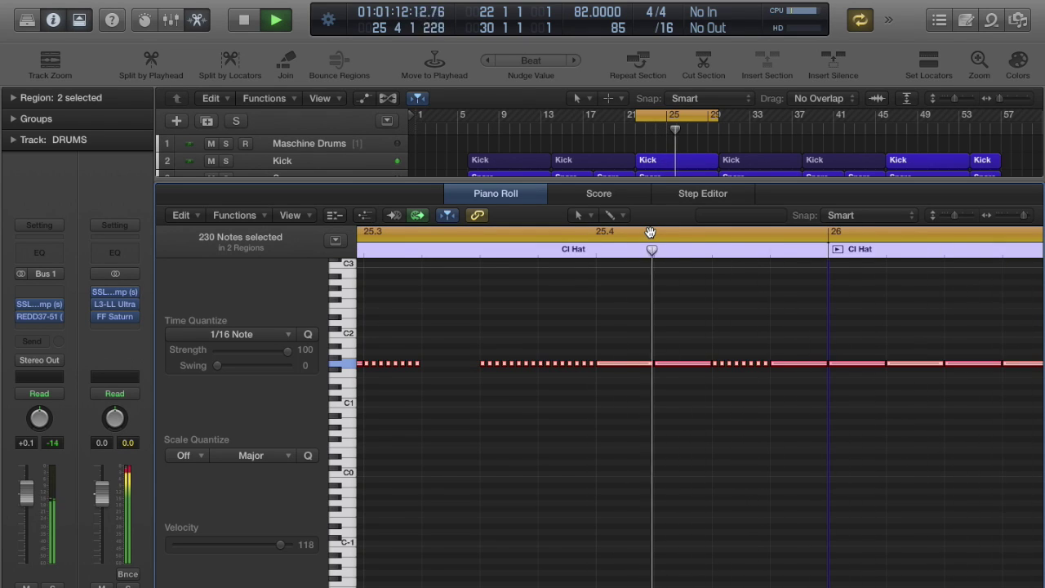
key("space")
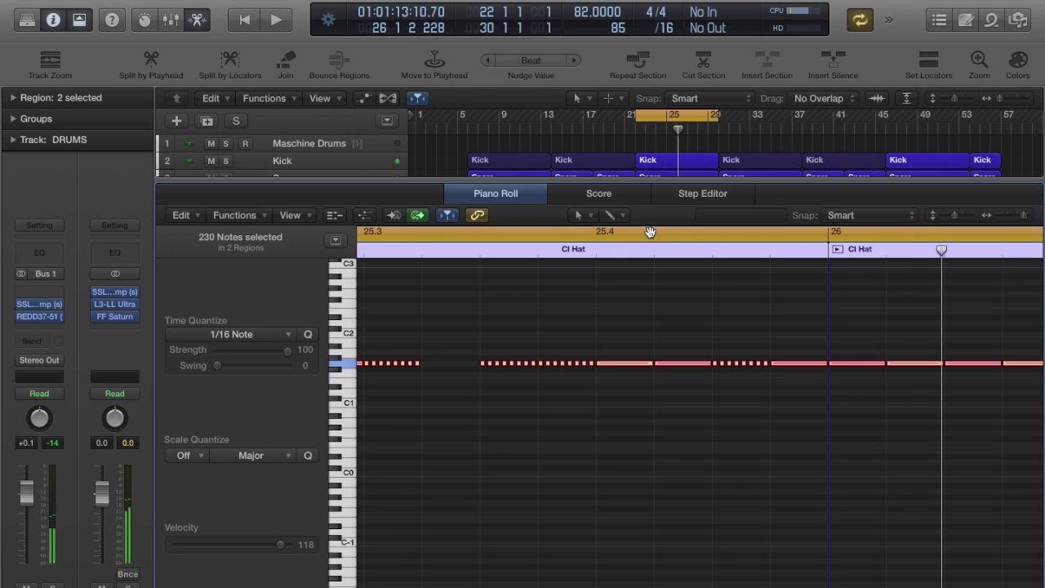
key("p")
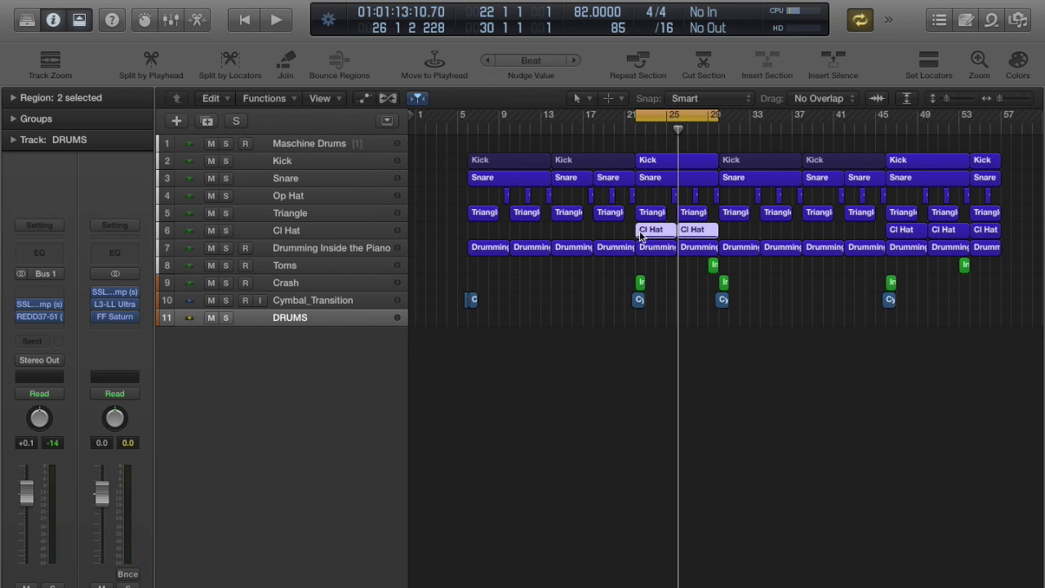
- Delete the bars 21–29 Cl Hat regions and record a new take on Maschine Drums
left_click_drag(624, 235, 750, 238)
key("Delete")
left_click(348, 144)
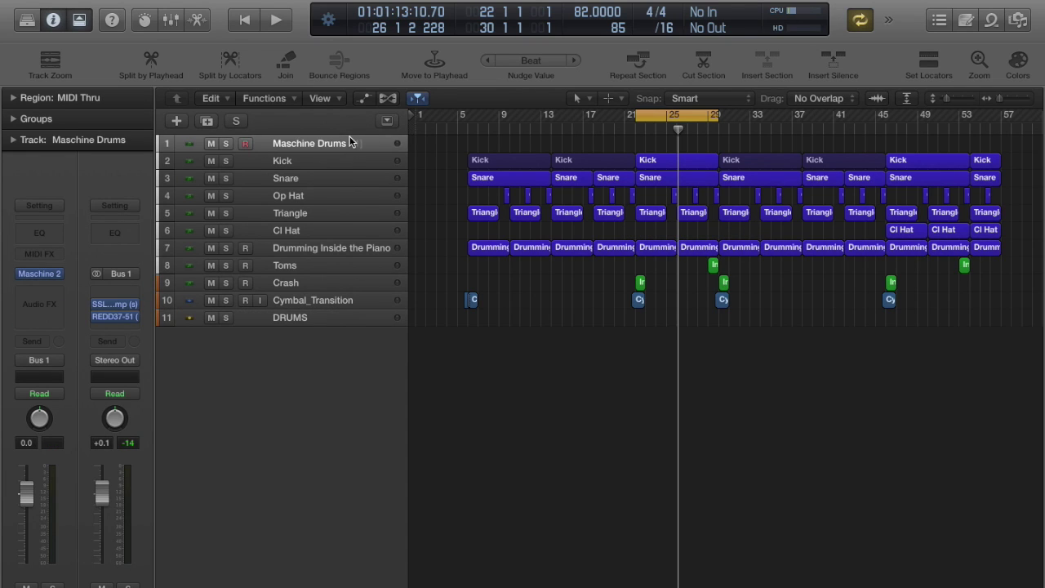
key("i")
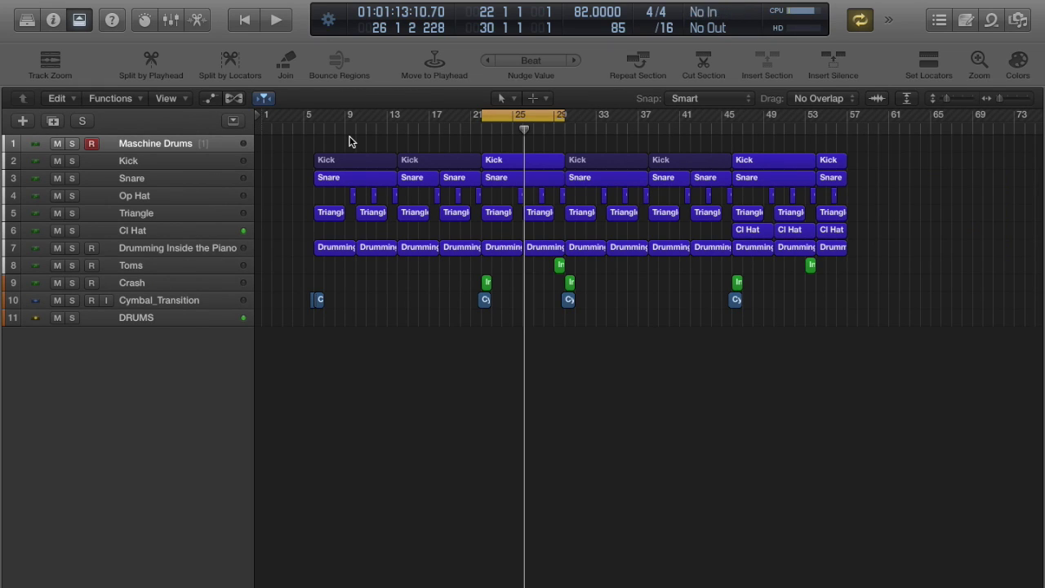
key("space")
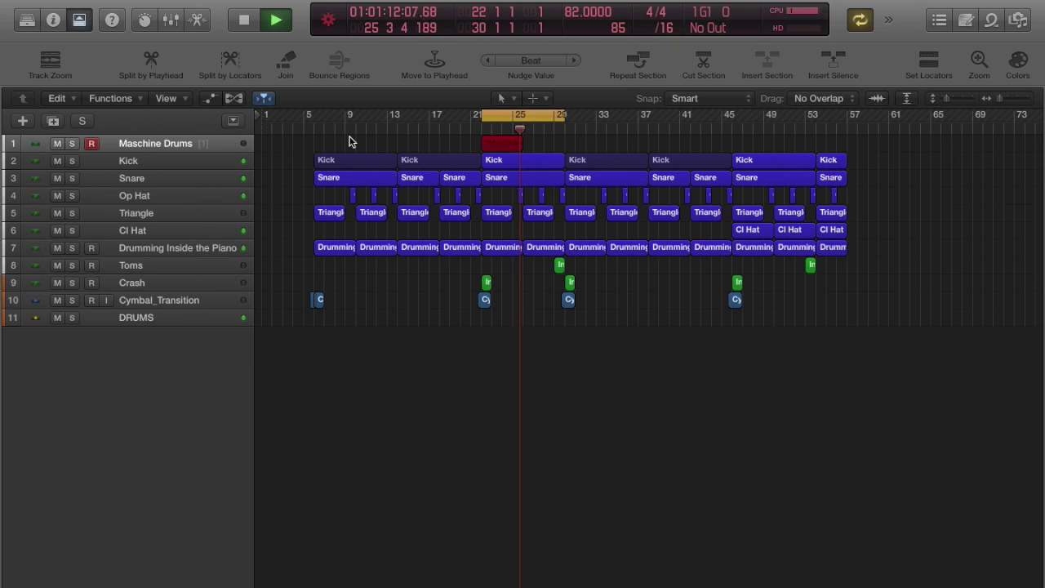
- Stop recording and check the recorded notes in the Piano Roll
key("space")
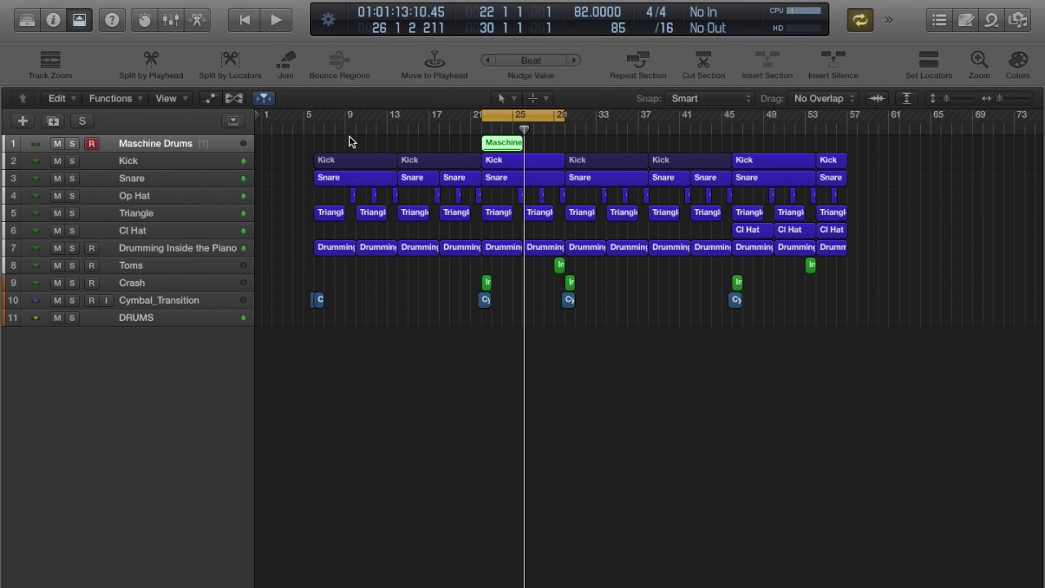
key("e")
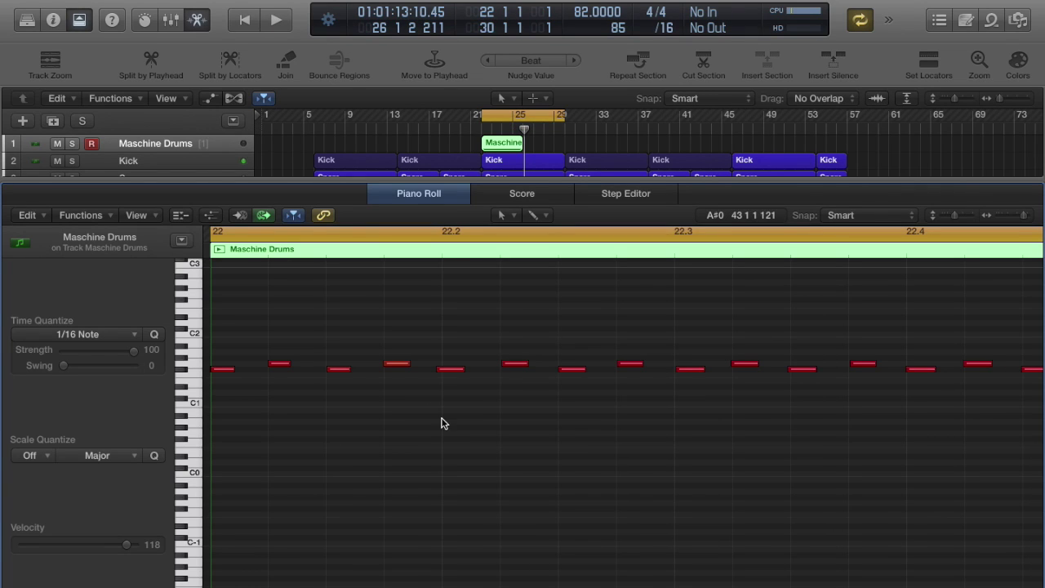
key("super+a")
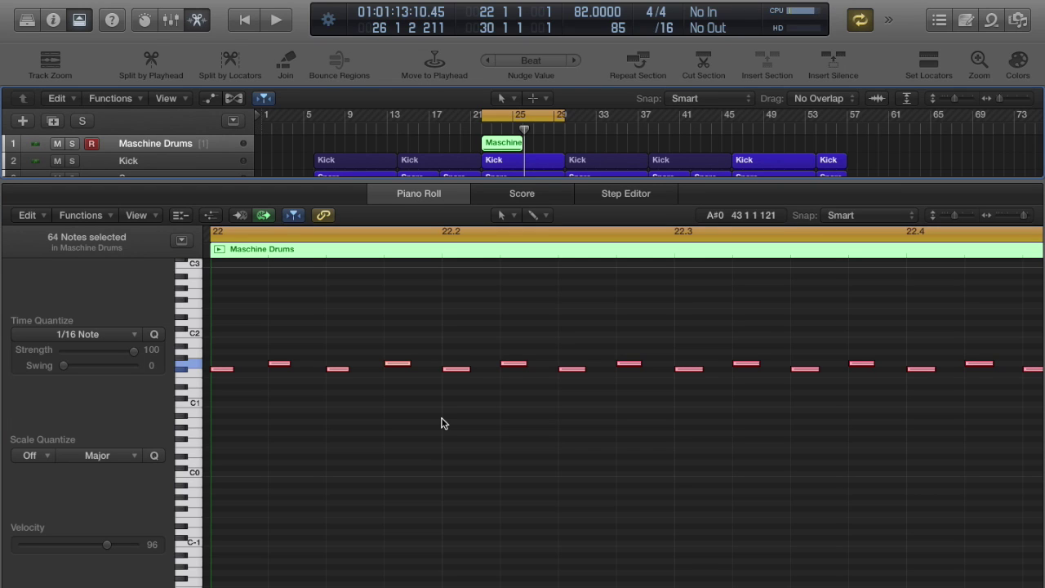
key("e")
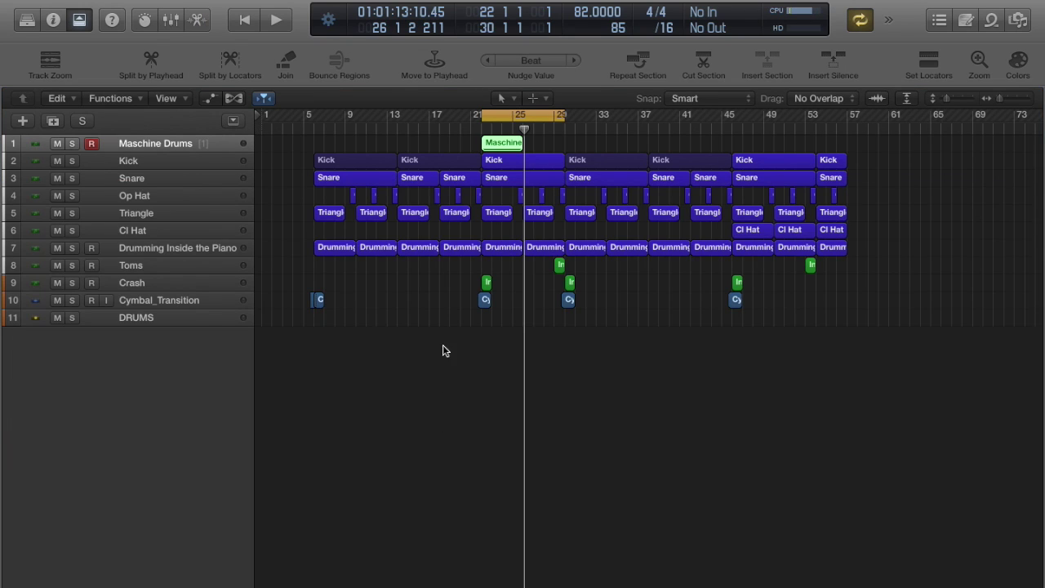
- Move the recorded region onto the Cl Hat track at bar 22 and turn Cycle off
left_click_drag(507, 150, 515, 231)
key("super+Left")
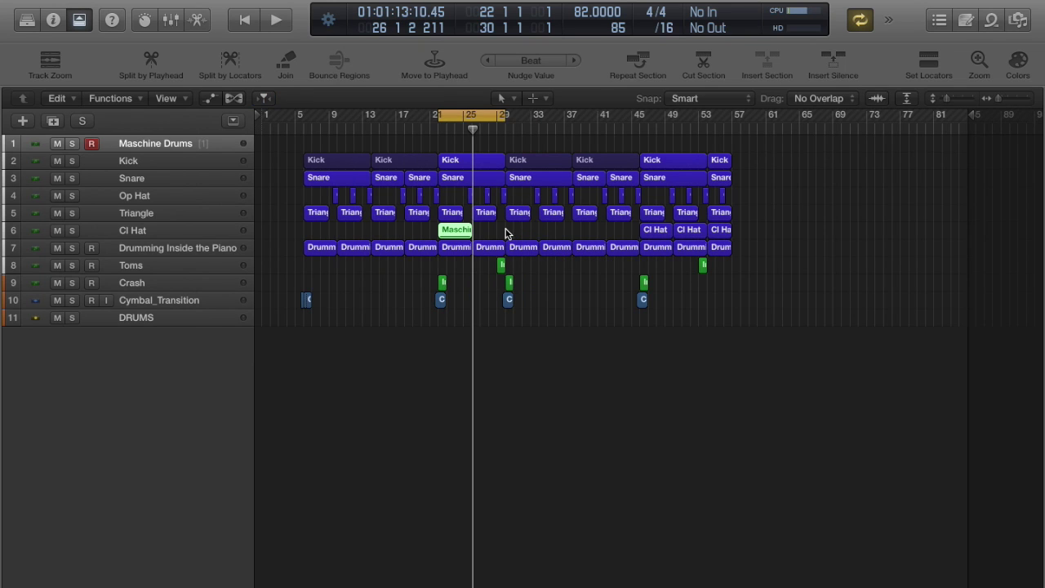
key("c")
key("comma")
key("comma")
key("comma")
key("comma")
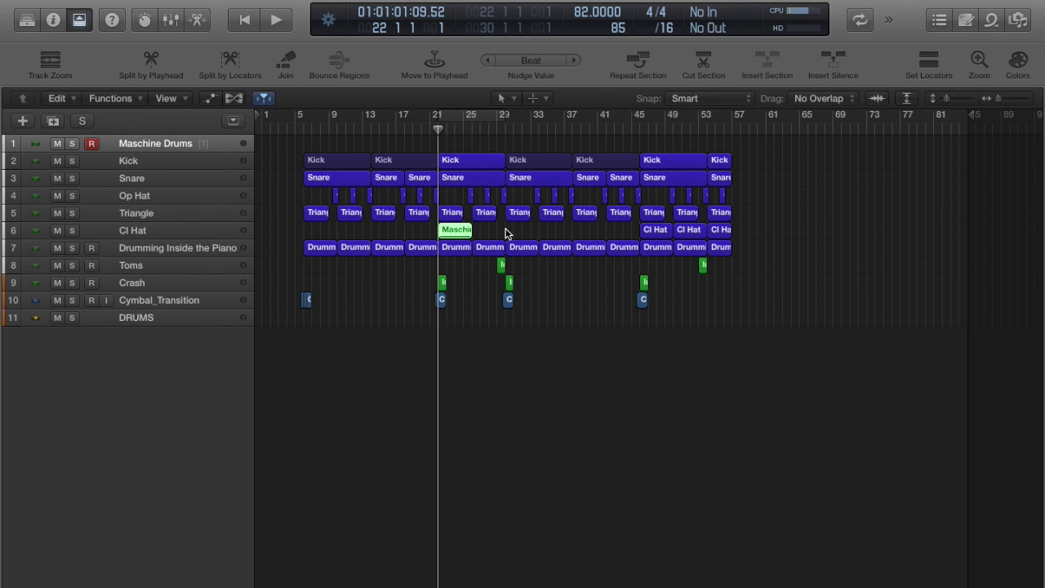
- Audition the new hi-hat pattern in the Piano Roll
key("p")
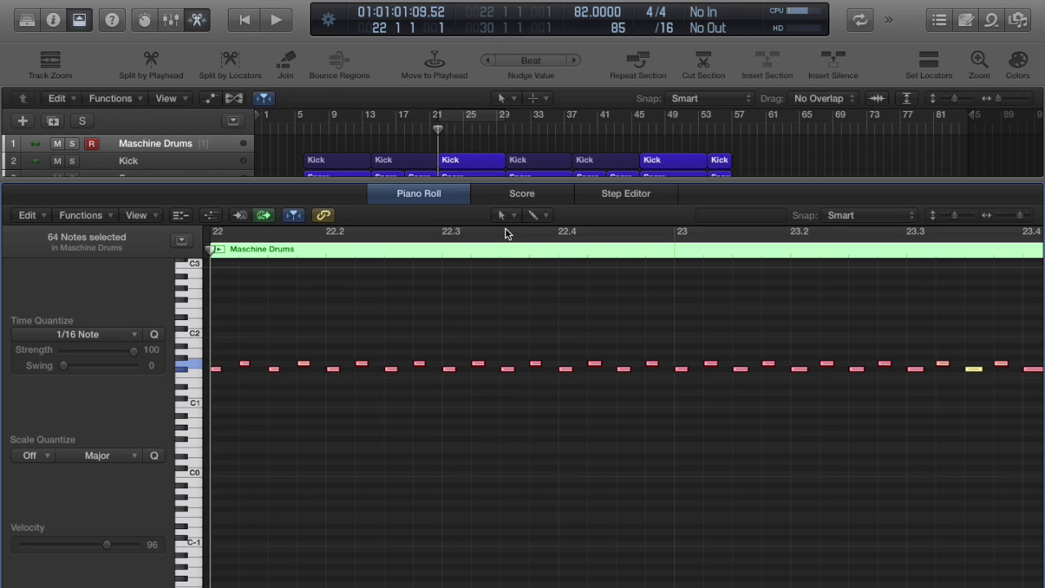
key("space")
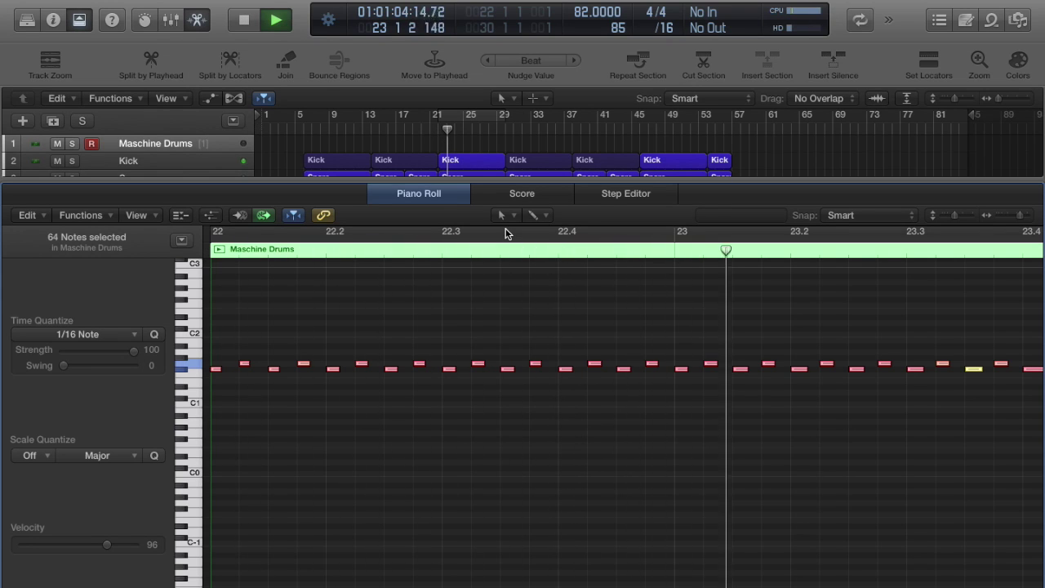
key("space")
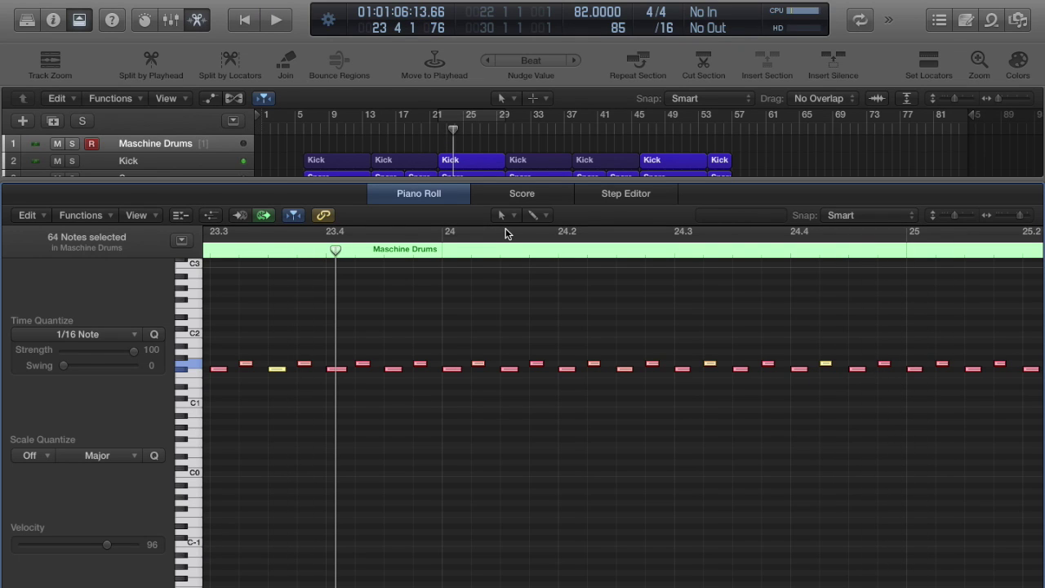
- Delete the three hi-hat notes between 23.4 and 24
left_click(379, 448)
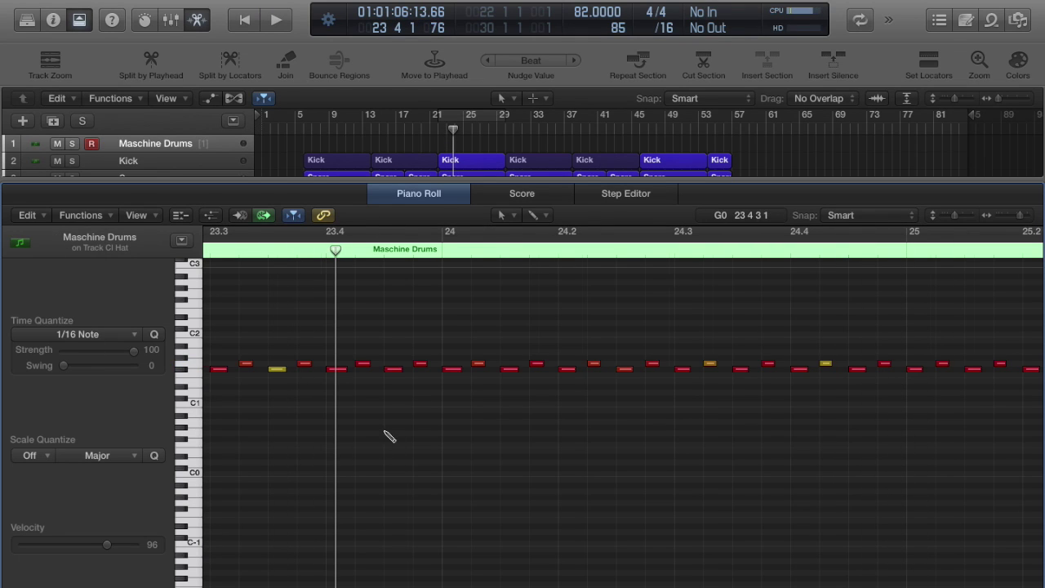
key("super+Right")
left_click_drag(367, 349, 461, 416)
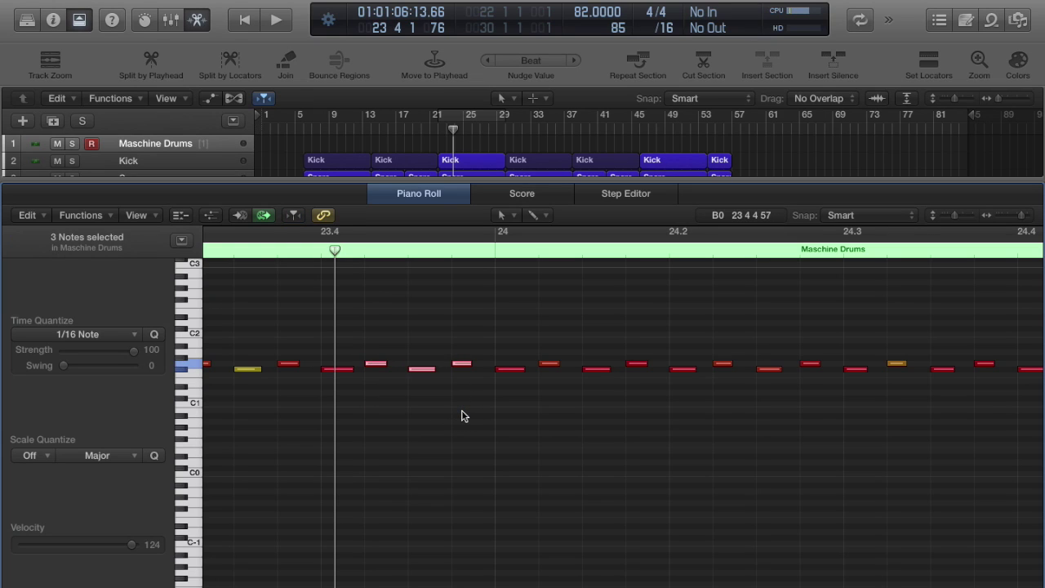
key("Delete")
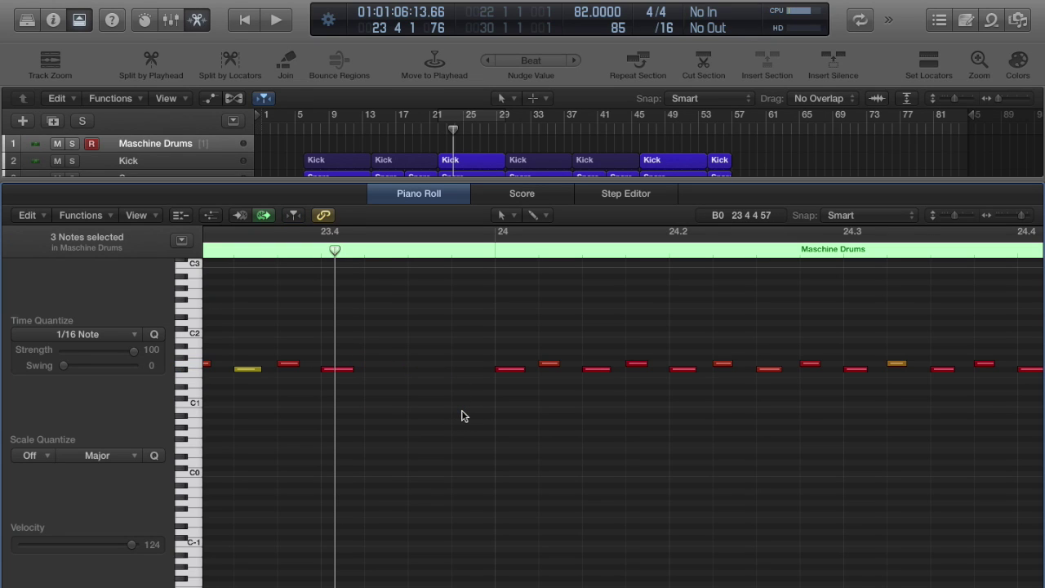
- Switch the grid to /96, shorten the note at 23.4 and copy it beside itself
left_click(667, 28)
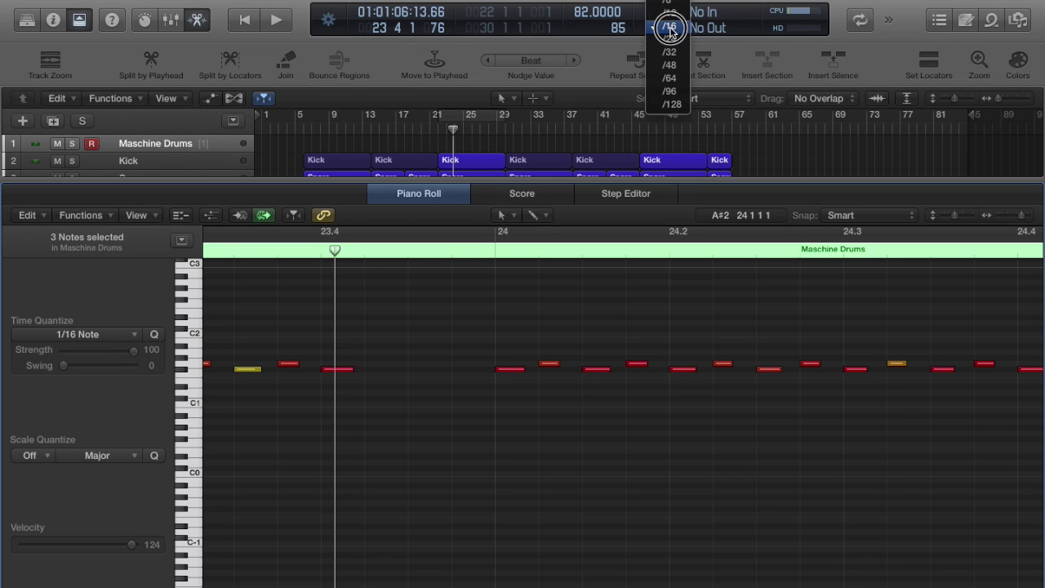
left_click(679, 91)
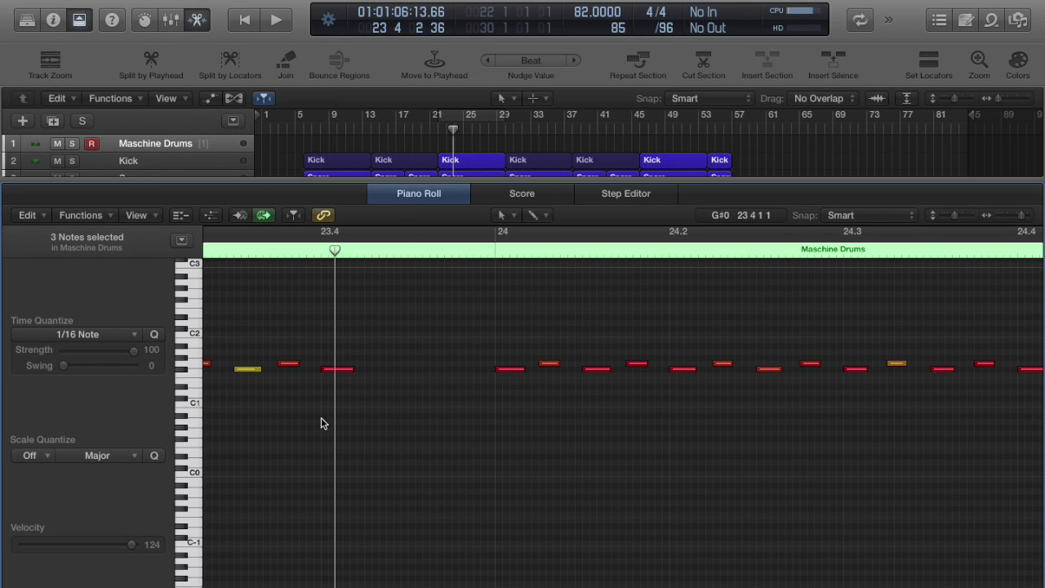
left_click_drag(347, 369, 322, 368)
left_click(460, 412)
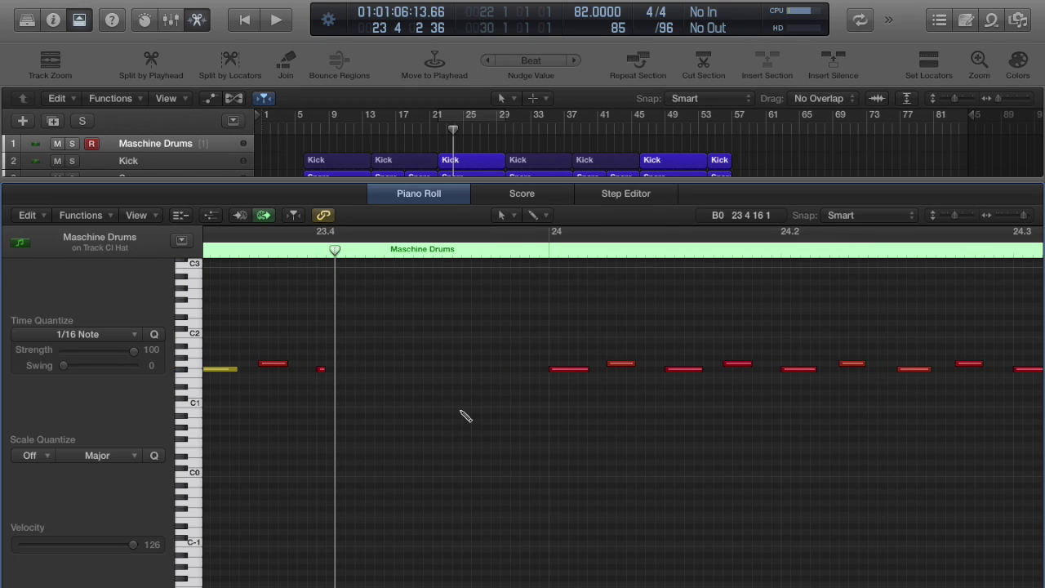
key("super+Right")
left_click_drag(293, 373, 356, 373)
- Set the grid back to /16 and copy the short roll into four clusters before bar 24
left_click(664, 28)
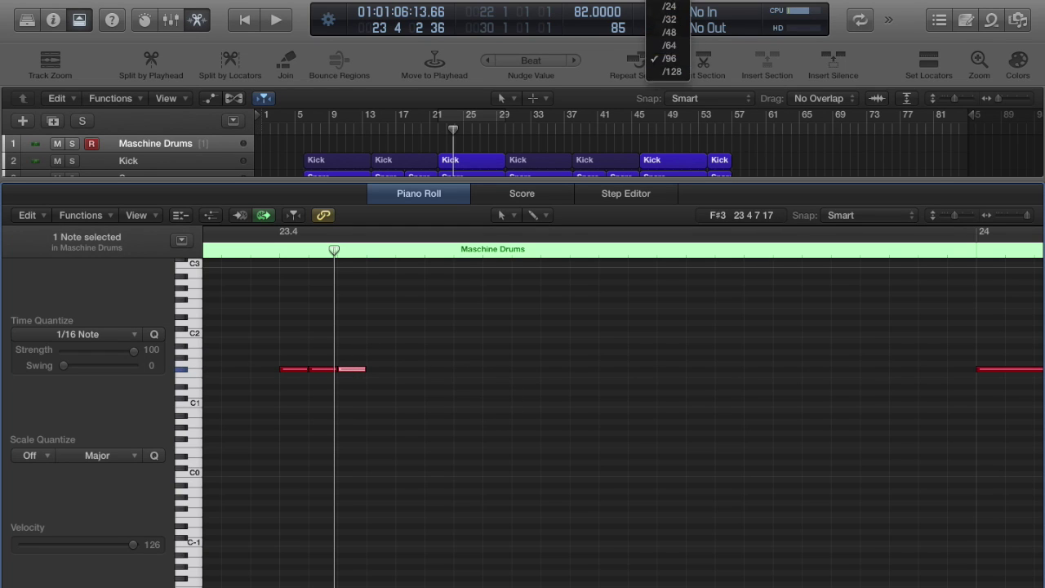
left_click(669, 7)
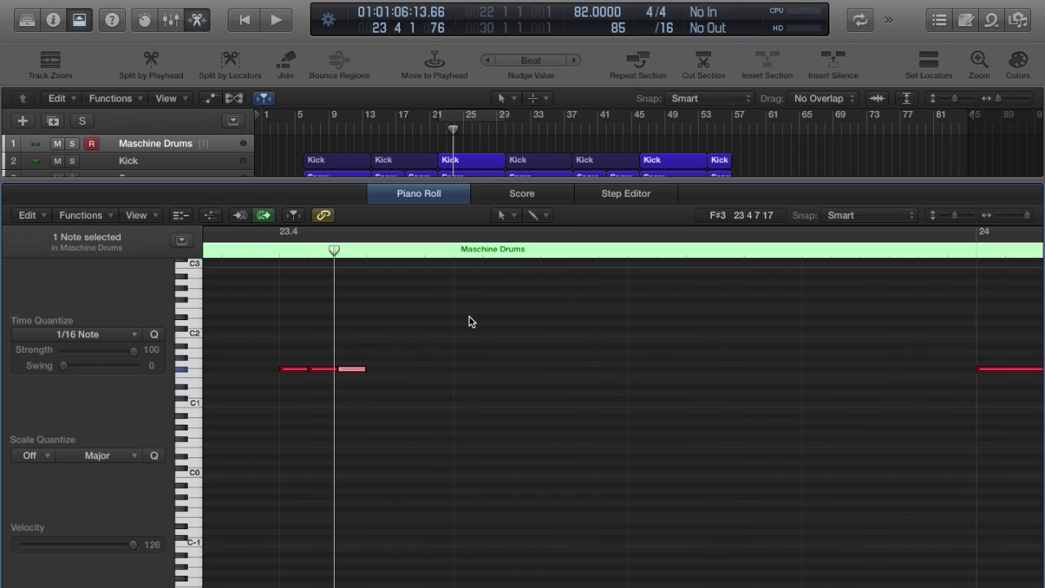
left_click_drag(441, 413, 282, 335)
left_click_drag(293, 371, 470, 369)
left_click_drag(563, 376, 296, 332)
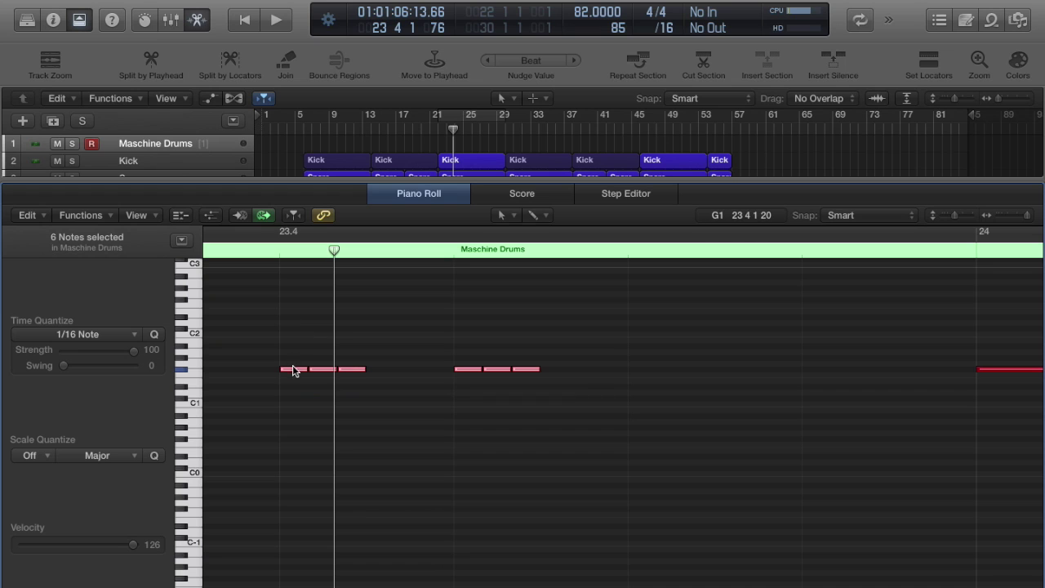
left_click_drag(291, 369, 645, 369)
- Play back the pattern, then zoom in closely on the roll before bar 24
key("super+Left")
key("super+Left")
key("super+Left")
key("super+Left")
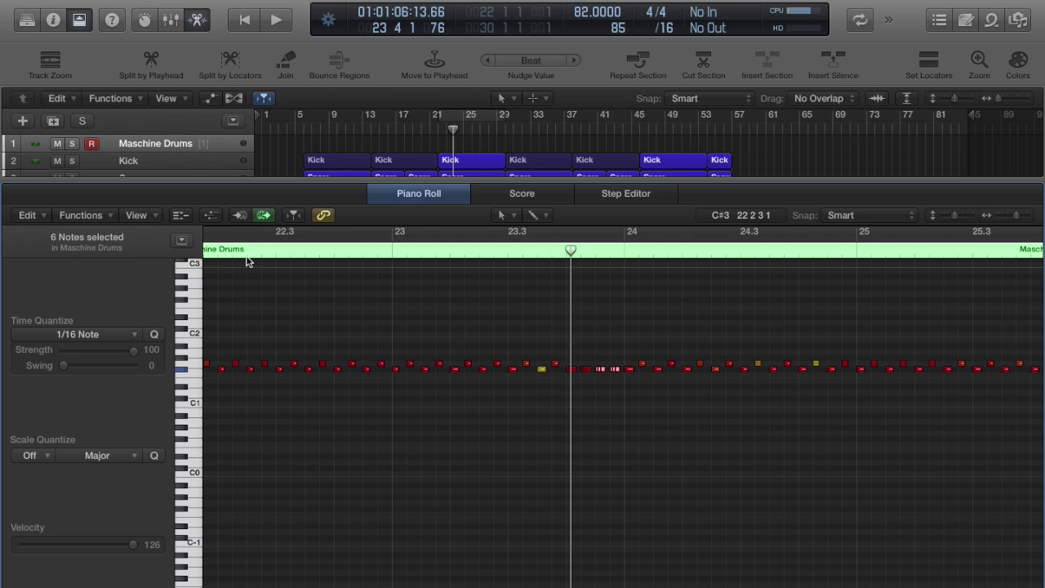
key("space")
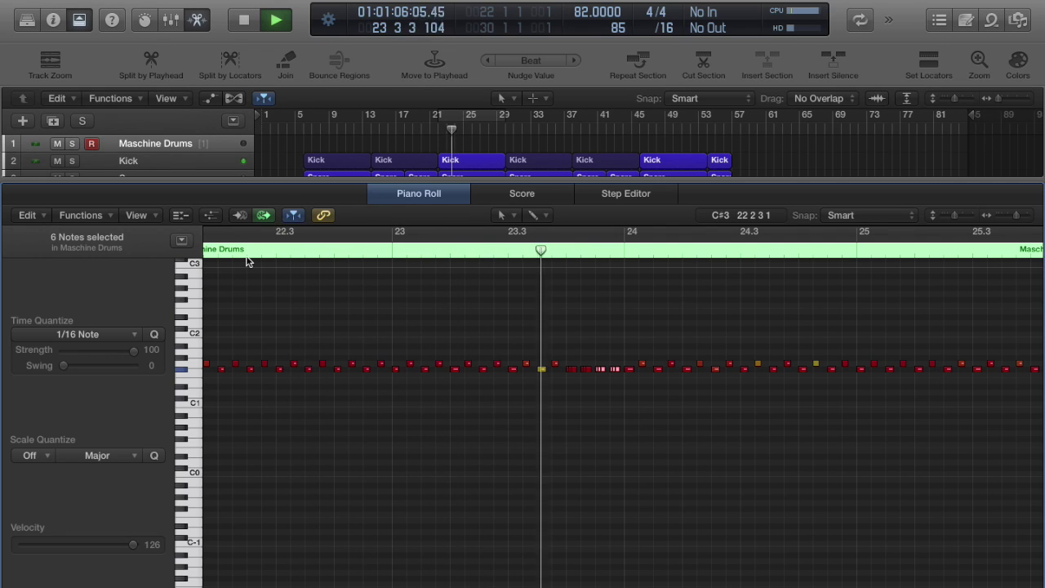
key("space")
key("super+Right")
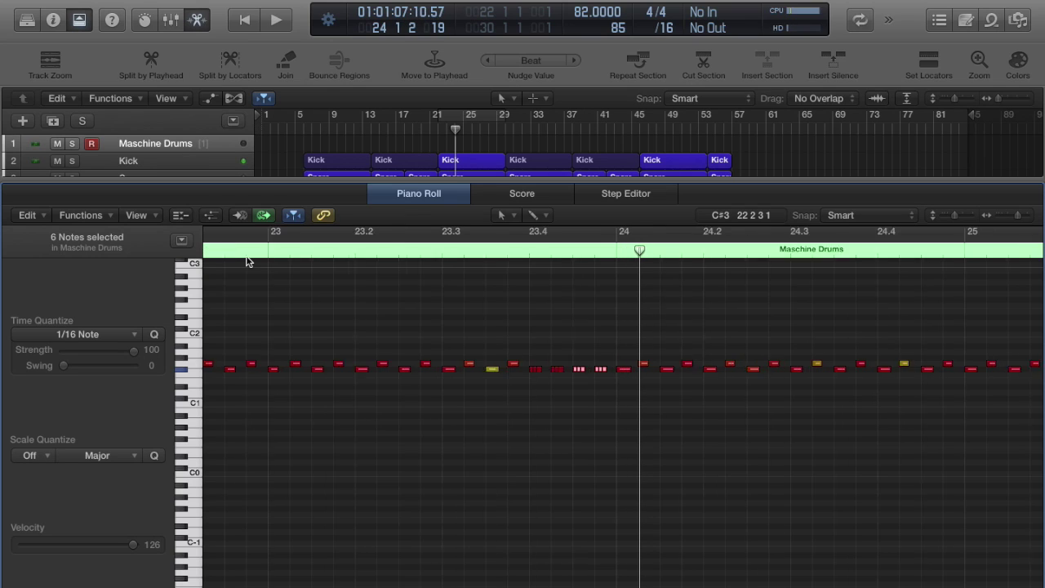
key("super+Right")
key("super+Right")
- Set the division to /32 and copy the roll notes one beat later to fill the gaps
left_click(684, 30)
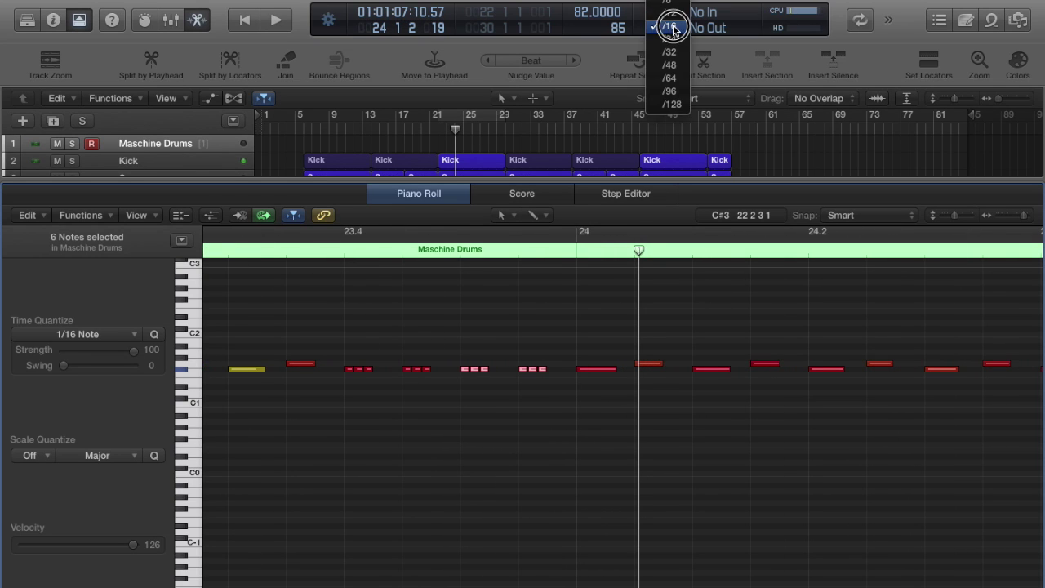
left_click(671, 52)
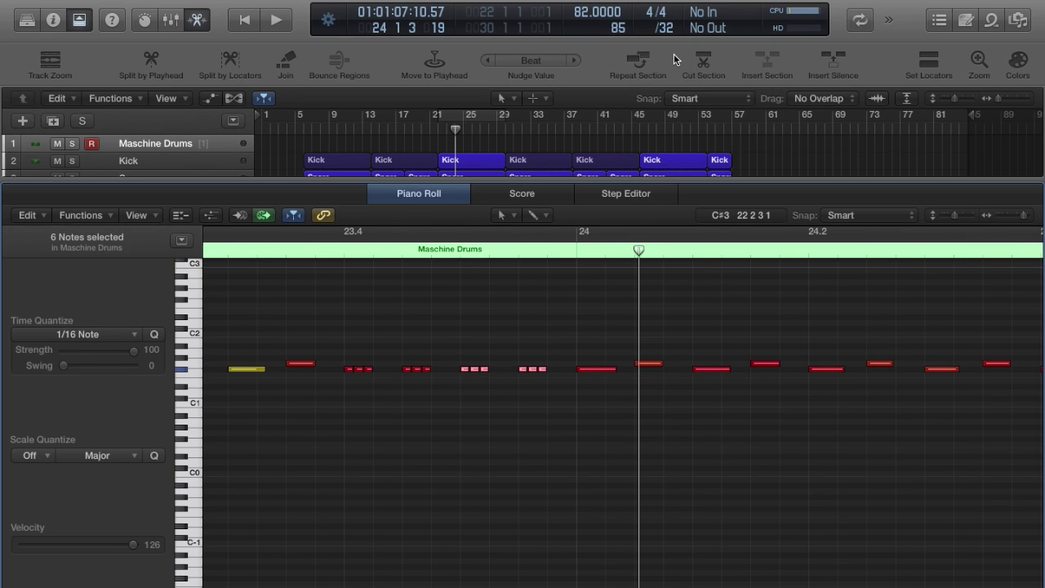
left_click_drag(339, 333, 550, 404)
left_click_drag(351, 373, 377, 368)
- Play the hi-hat pattern back from bar 22
key("space")
key("comma")
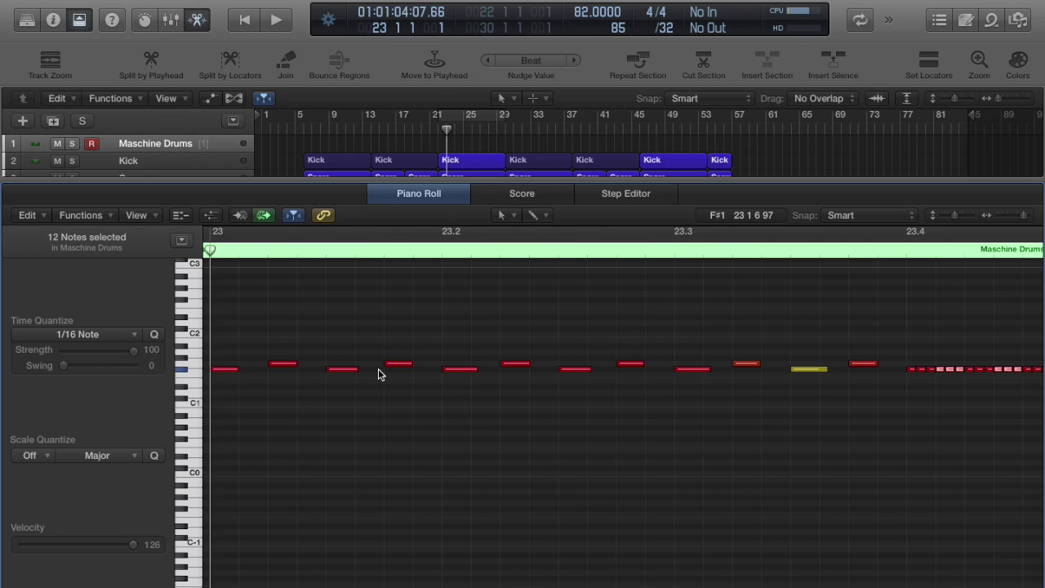
key("comma")
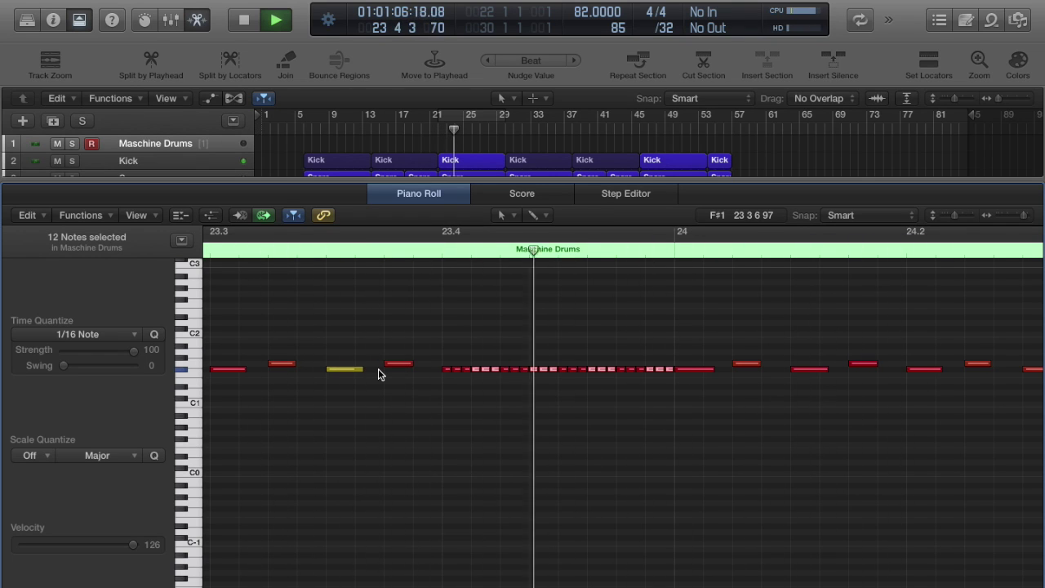
key("space")
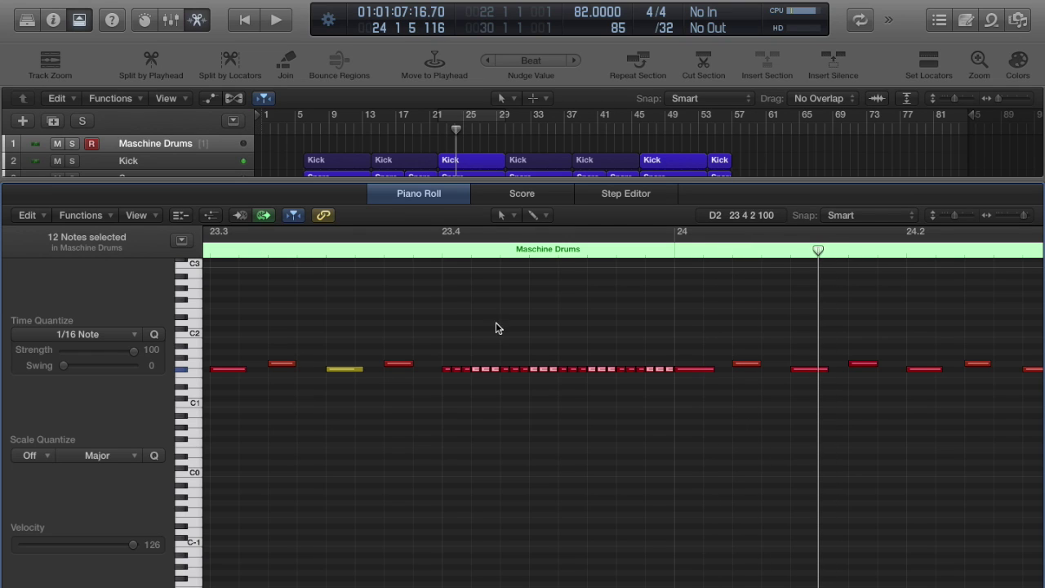
- Delete the long dashed 1/32 roll, keeping the division at /32
left_click(668, 30)
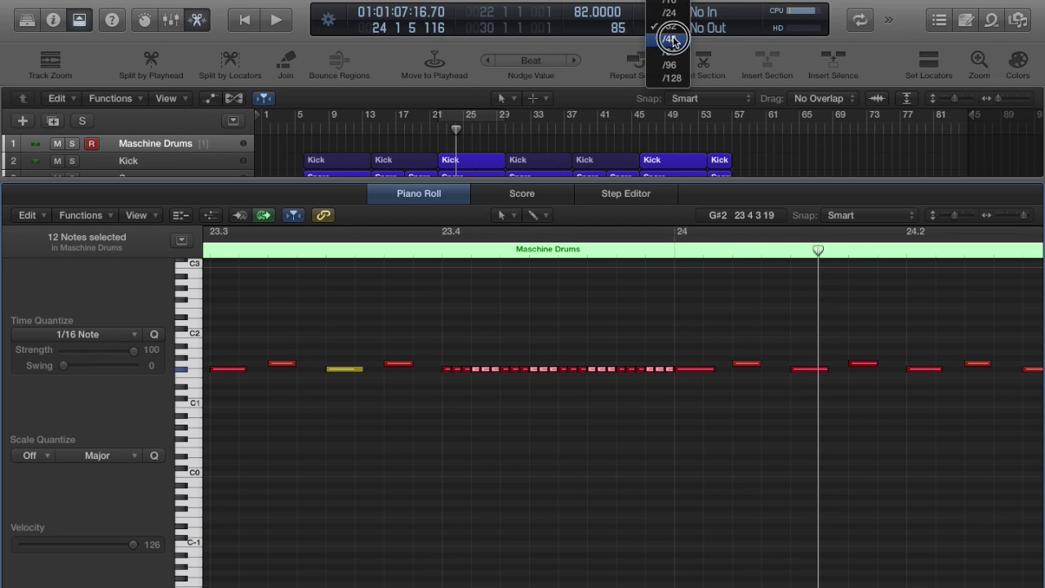
left_click(669, 27)
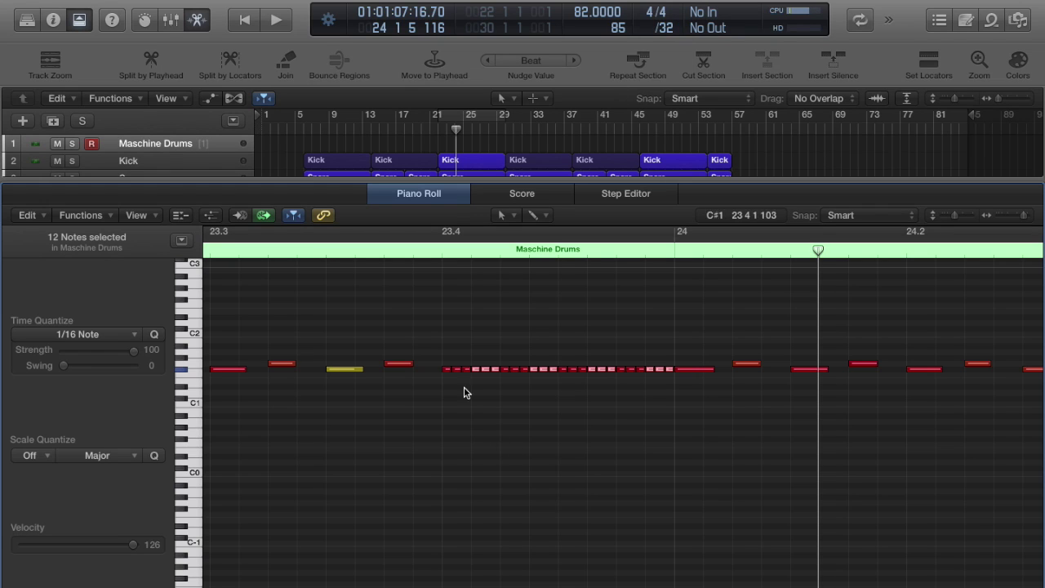
left_click_drag(455, 357, 672, 403)
key("Delete")
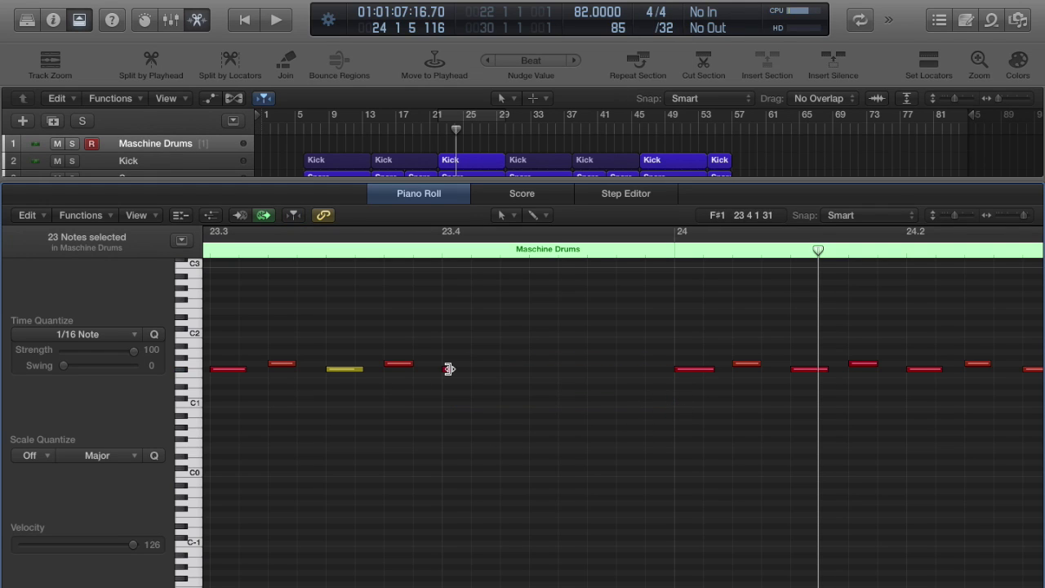
- Draw an F#1 note, copy it into a four-note 1/32 roll at beat 23.4, and play it
left_click_drag(449, 369, 489, 369)
left_click_drag(508, 392, 509, 367)
left_click_drag(578, 400, 564, 364)
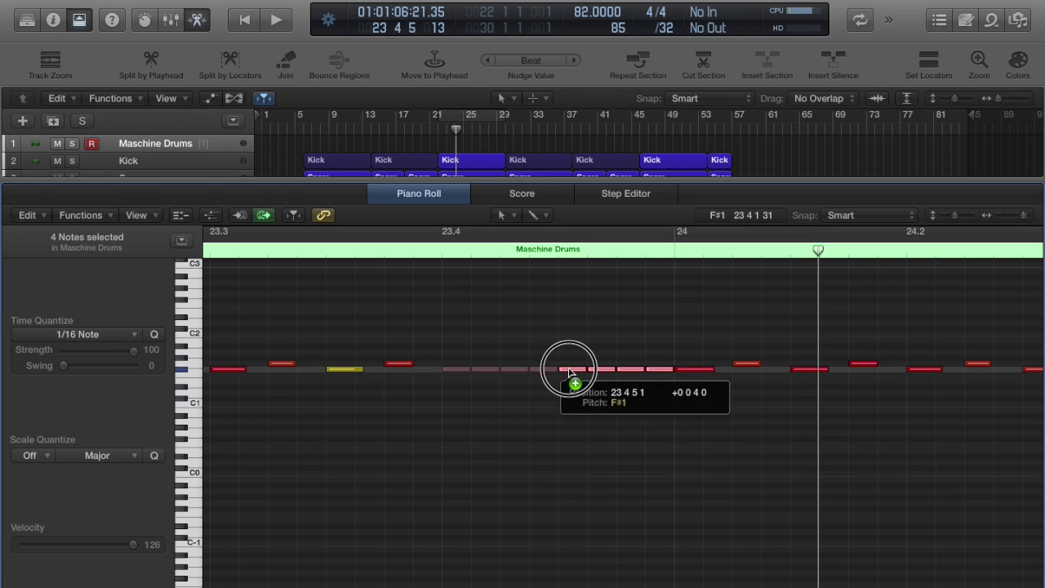
left_click_drag(569, 371, 571, 373)
key("comma")
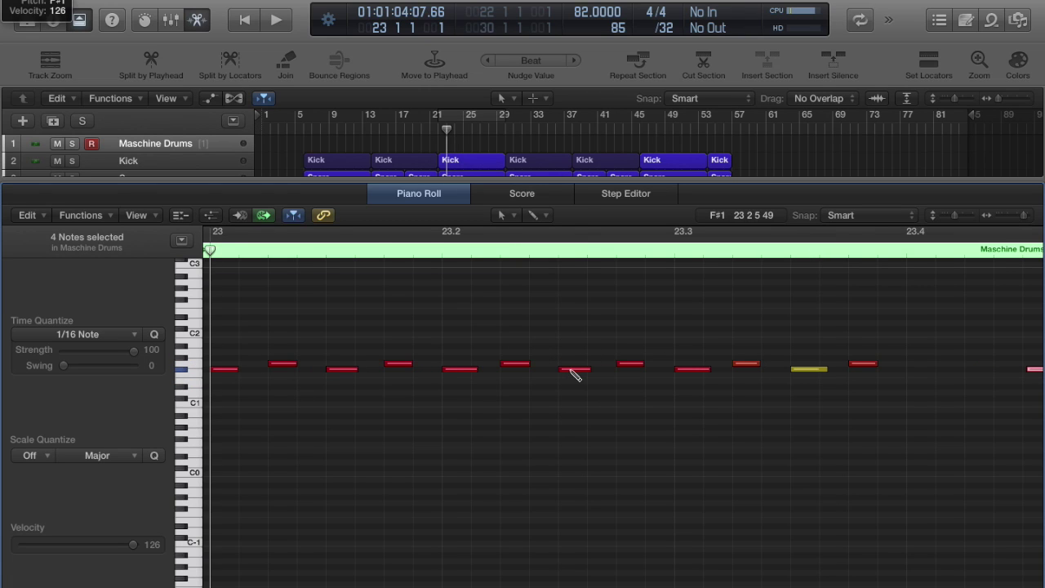
key("super+Left")
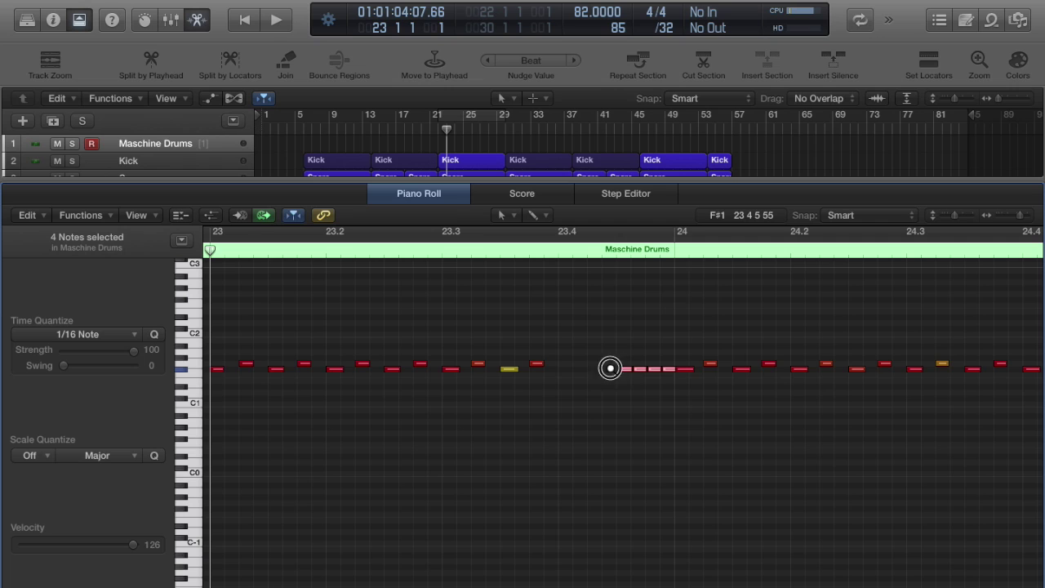
left_click_drag(610, 368, 561, 370)
key("space")
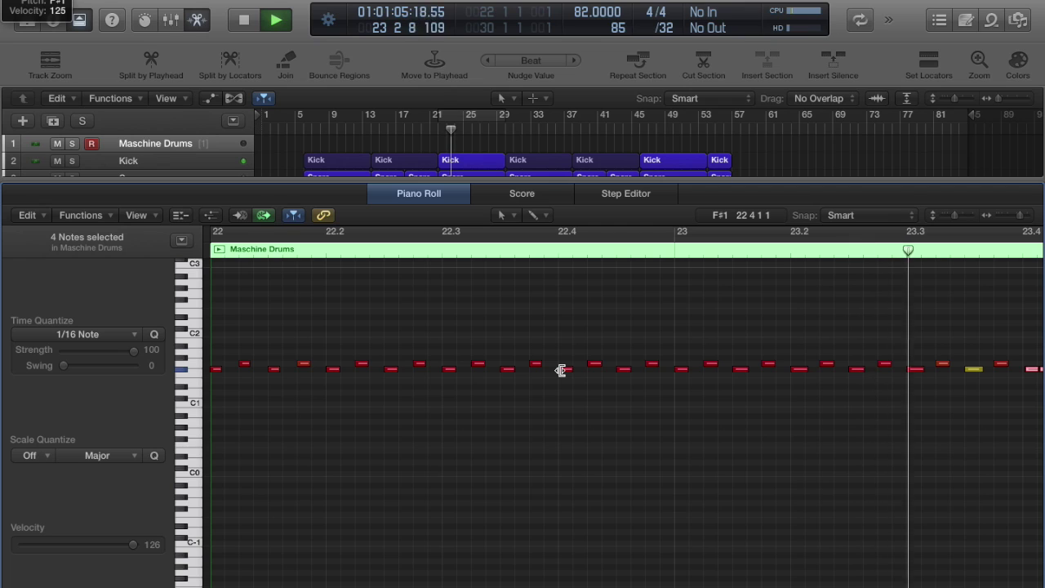
- Stop playback, set the division to /24 and clear the notes before bar 24
key("space")
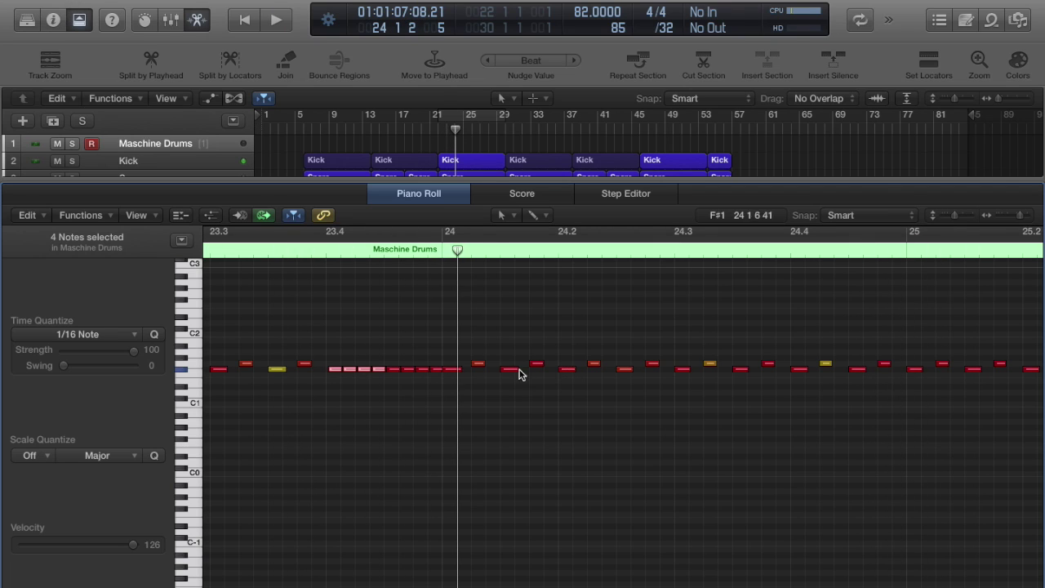
left_click(666, 27)
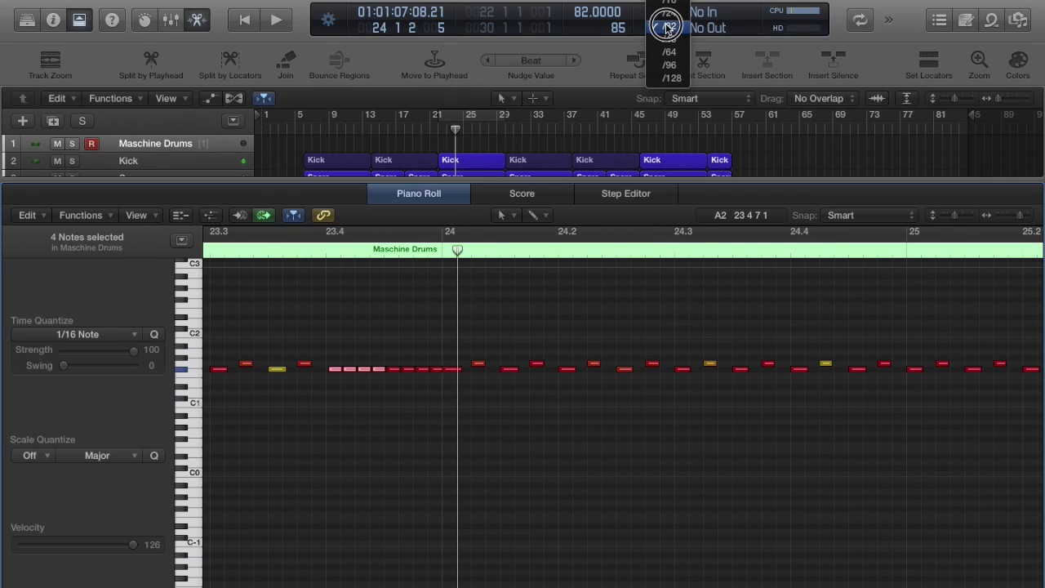
left_click(671, 14)
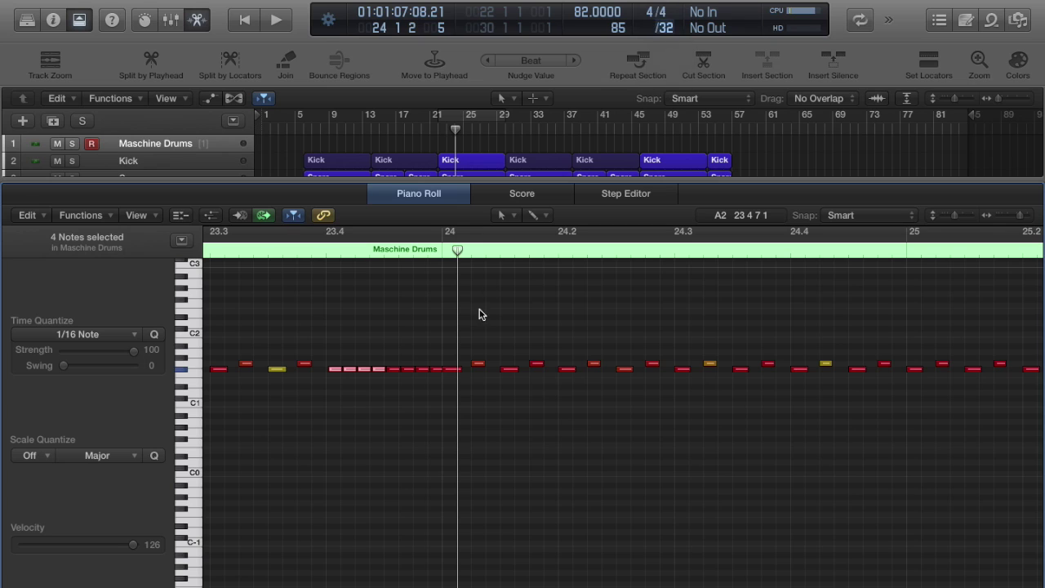
left_click_drag(345, 359, 432, 384)
key("Delete")
- Copy three F#1 notes into the gap as a triplet roll and play it back
left_click_drag(339, 371, 397, 368)
key("comma")
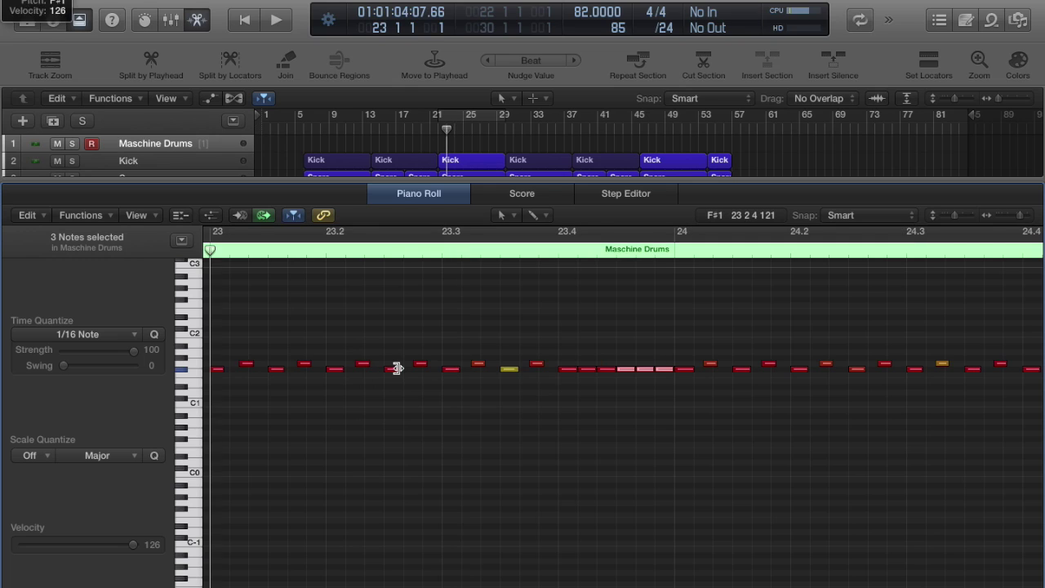
key("space")
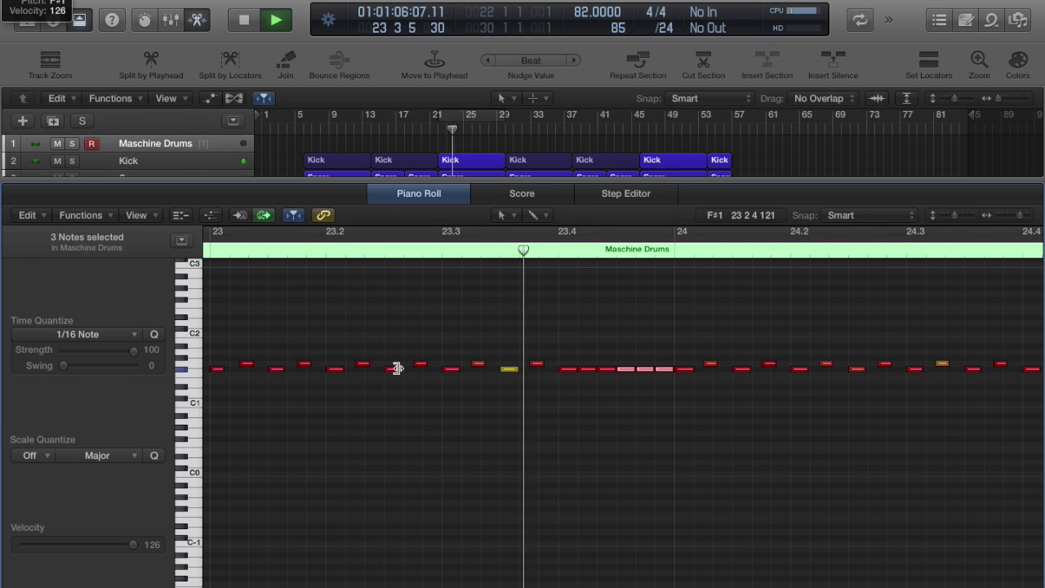
key("space")
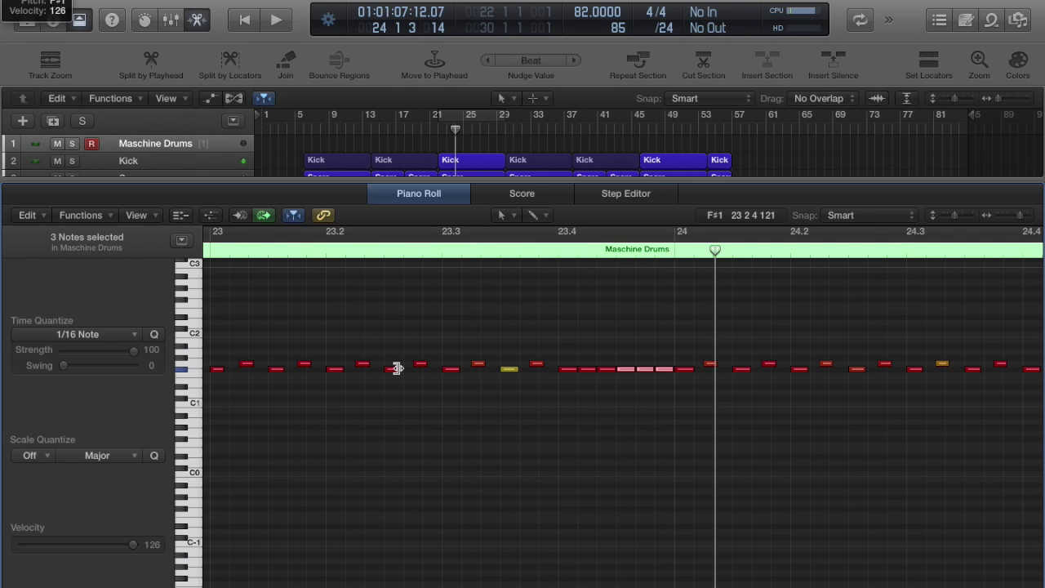
- Set the grid division to /96
left_click(667, 28)
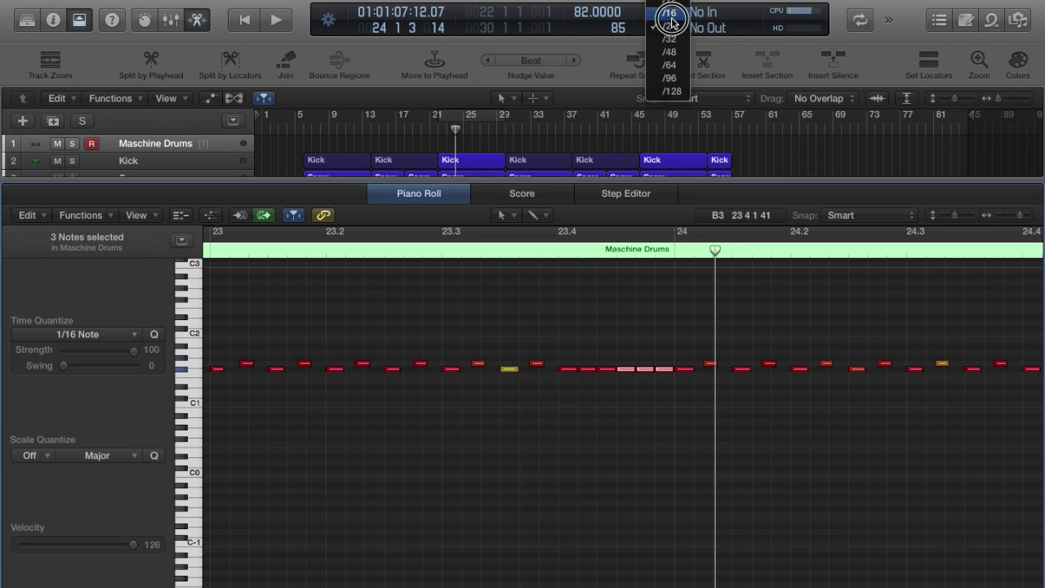
left_click(672, 22)
left_click(669, 30)
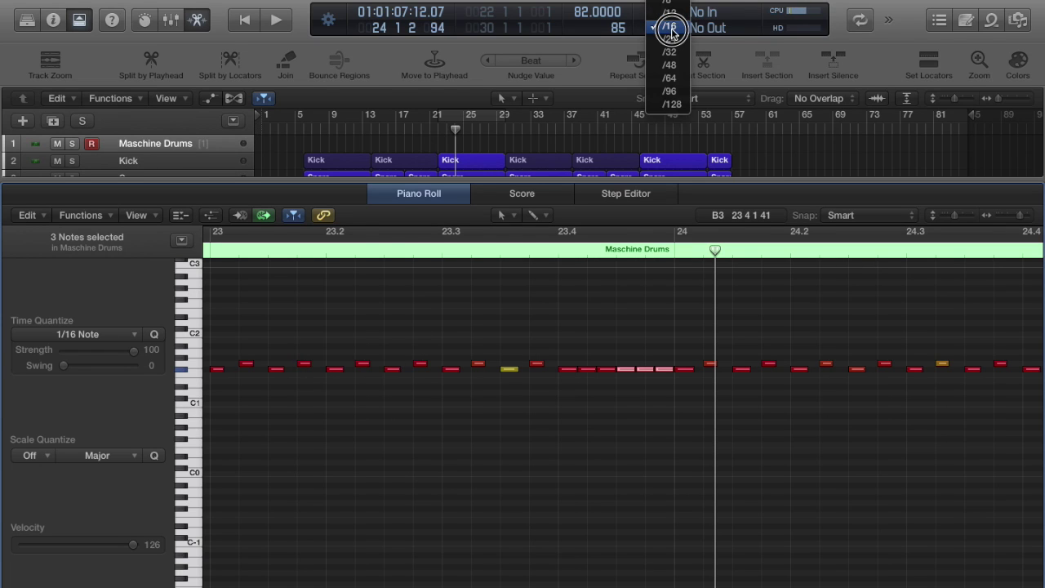
left_click_drag(671, 31, 669, 97)
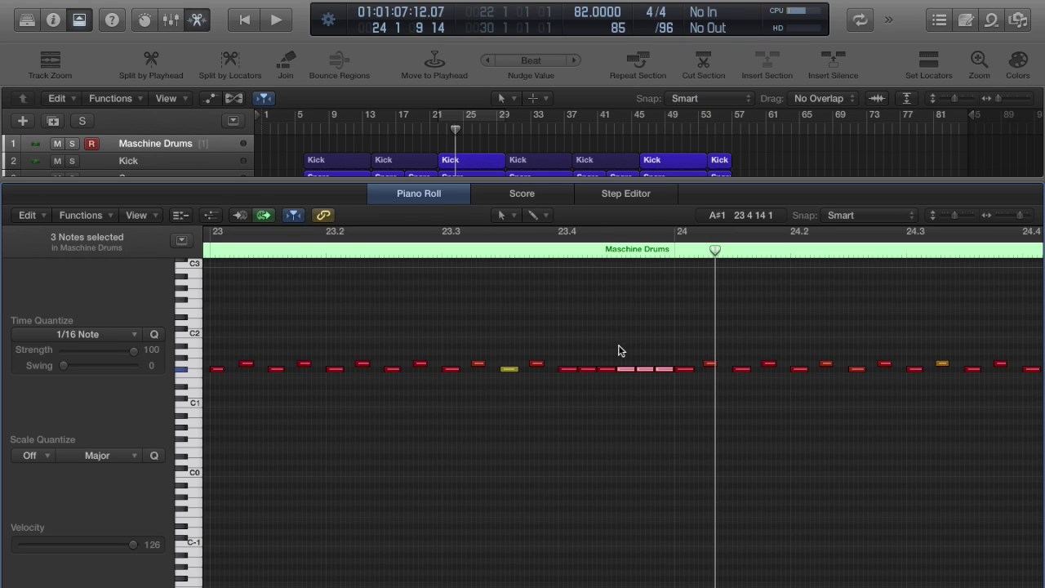
- Delete two notes from the roll before bar 24 and play from beat 23.3
left_click_drag(614, 347, 610, 383)
key("Delete")
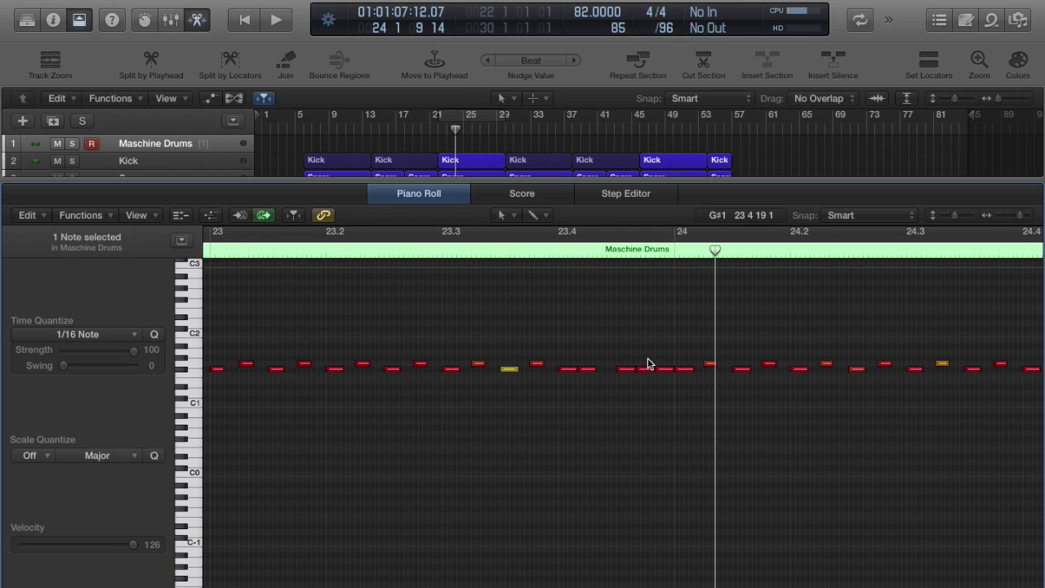
left_click(661, 369)
key("Delete")
left_click(393, 261)
left_click(388, 250)
key("space")
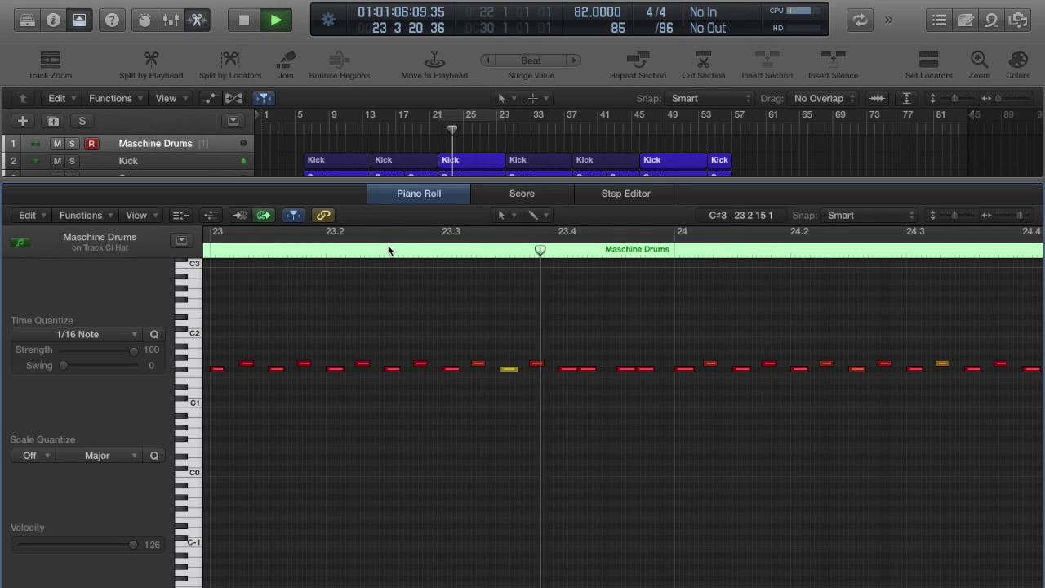
key("space")
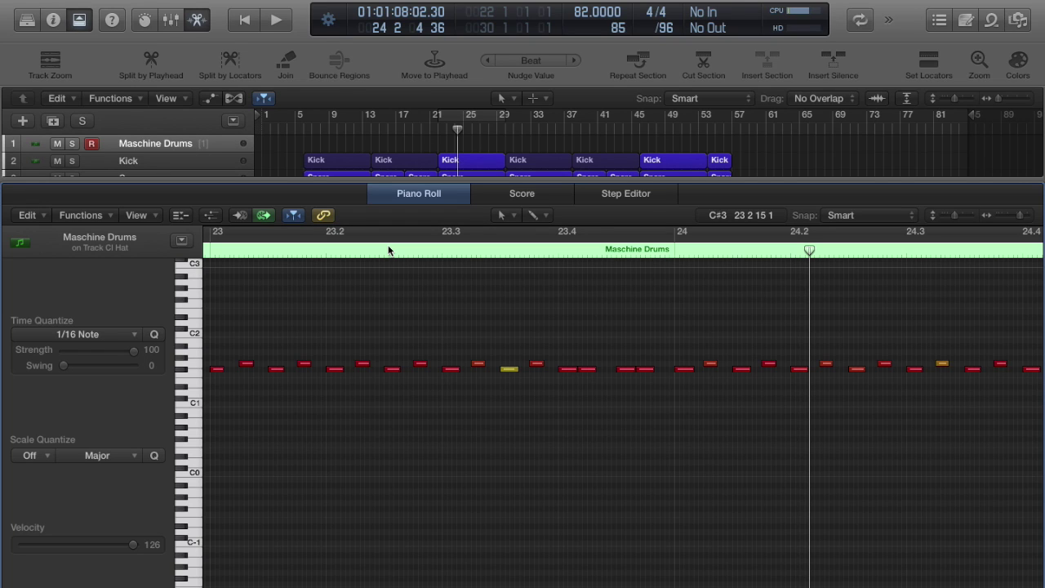
left_click(667, 25)
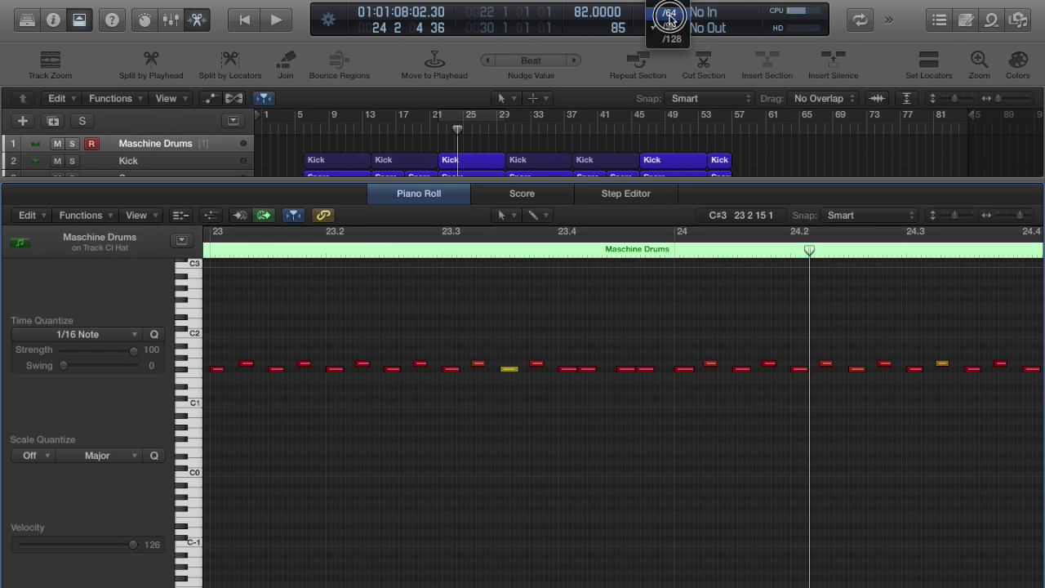